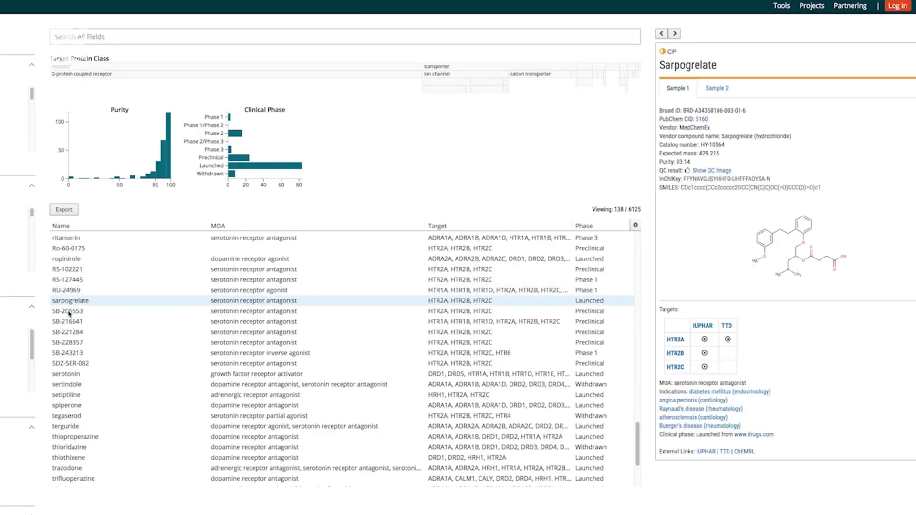
Step: View the details of SB-206553, SB-216641, SB-221284 and SB-228357 in the compound table
left_click(70, 312)
left_click(69, 321)
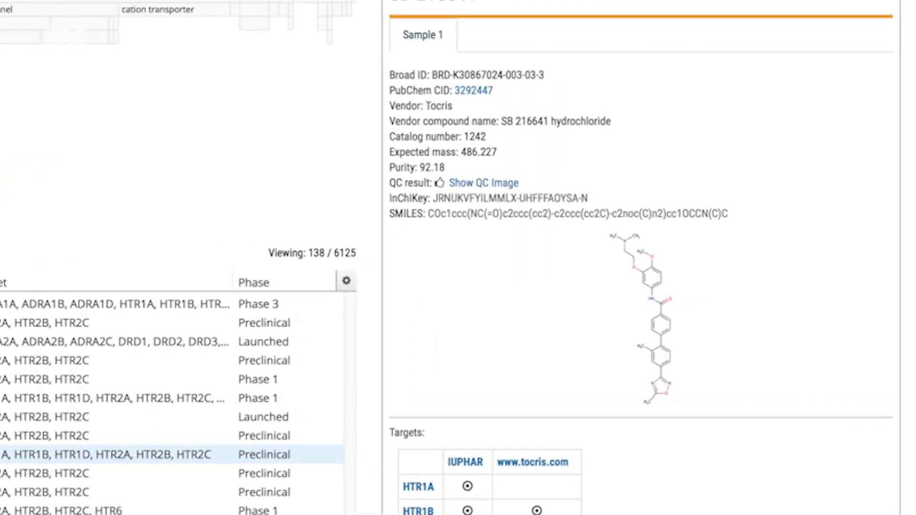
left_click(143, 473)
left_click(143, 492)
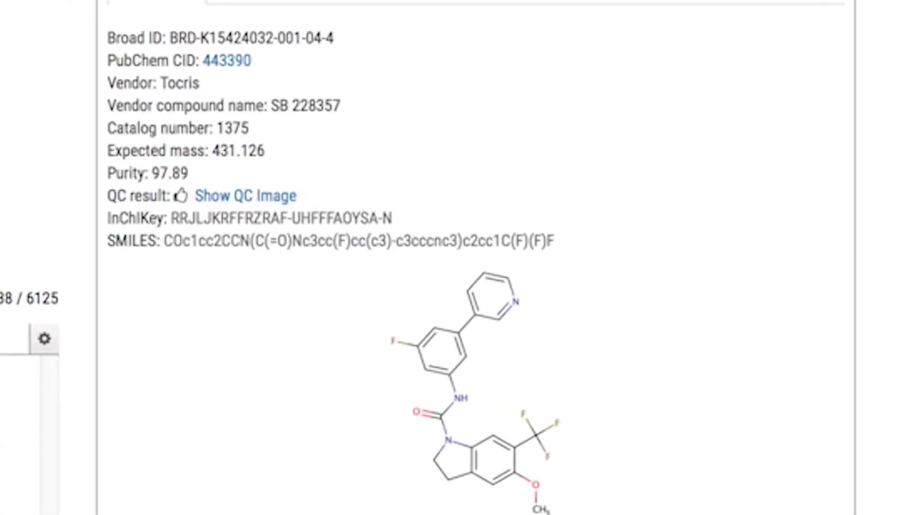
key("Down")
key("Down")
key("Down")
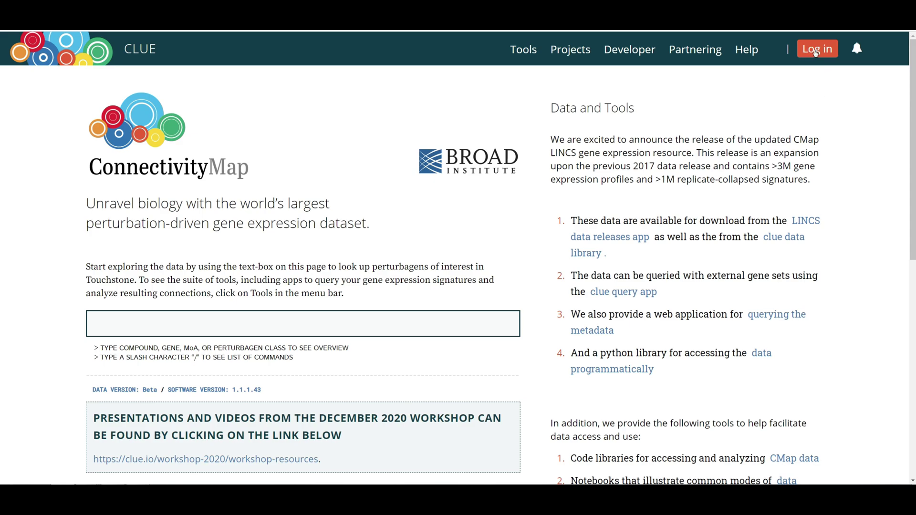
Step: Sign in with the pre-filled credentials and dismiss Chrome's Check your passwords popup
left_click(815, 50)
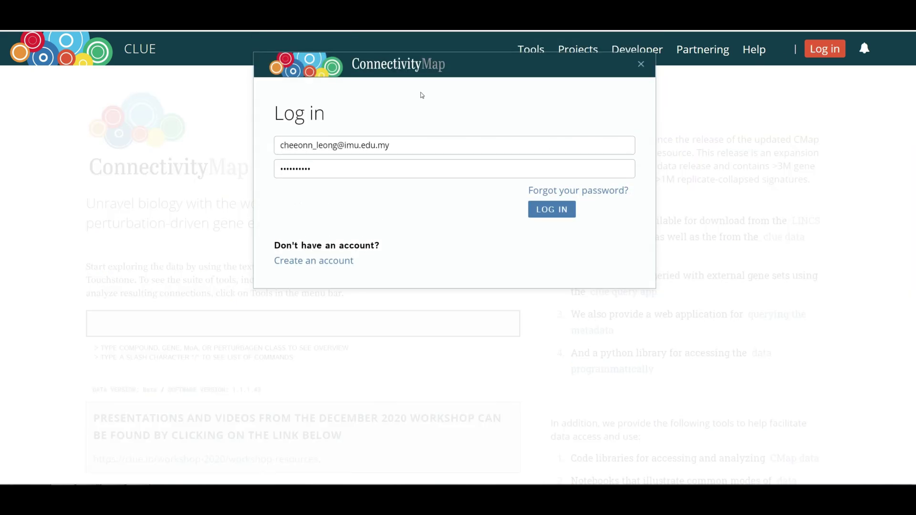
left_click(546, 215)
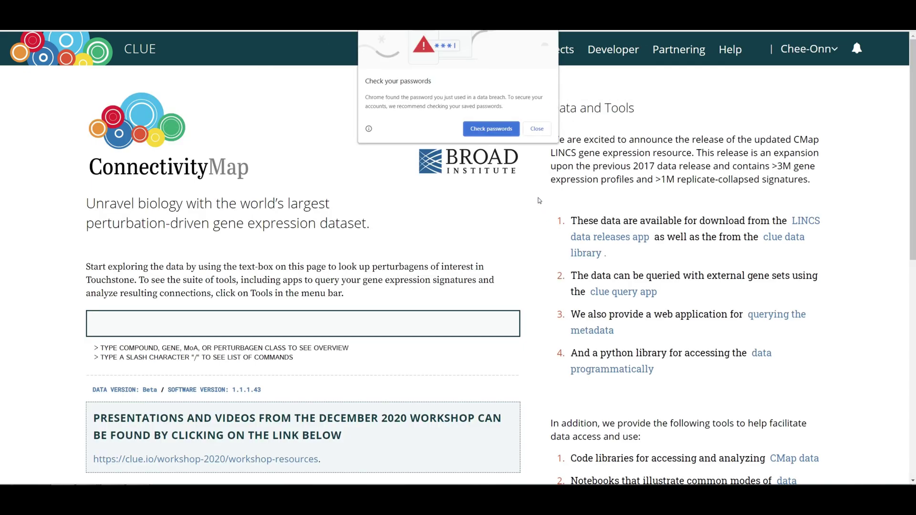
left_click(536, 129)
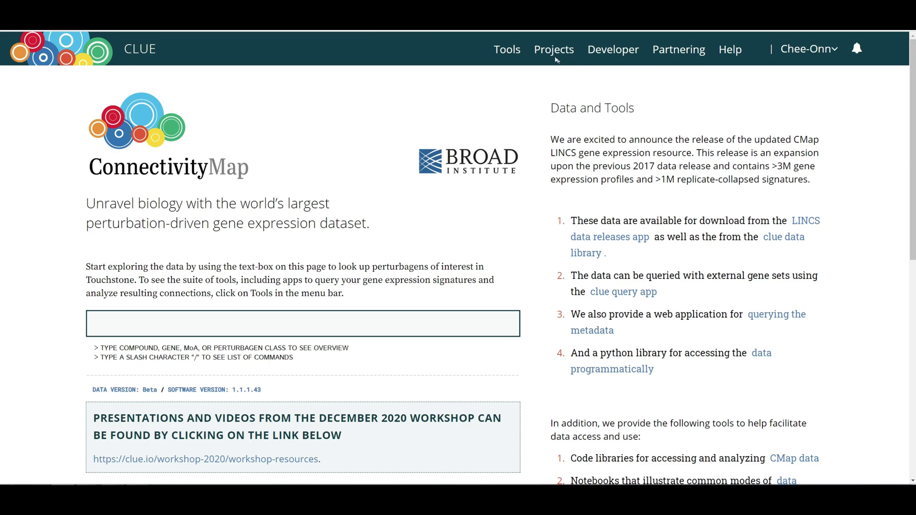
Step: Open Touchstone from the Tools menu and scroll through its 8,388 perturbagens
left_click(509, 54)
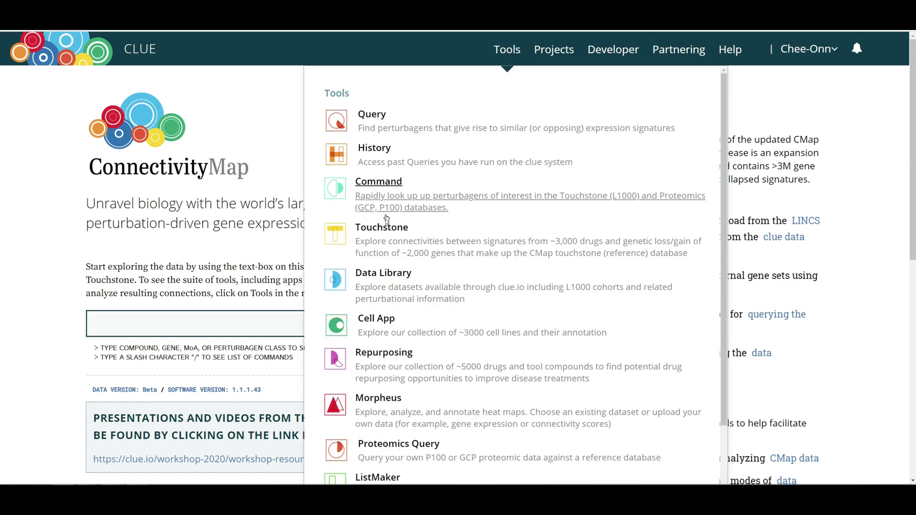
left_click(387, 231)
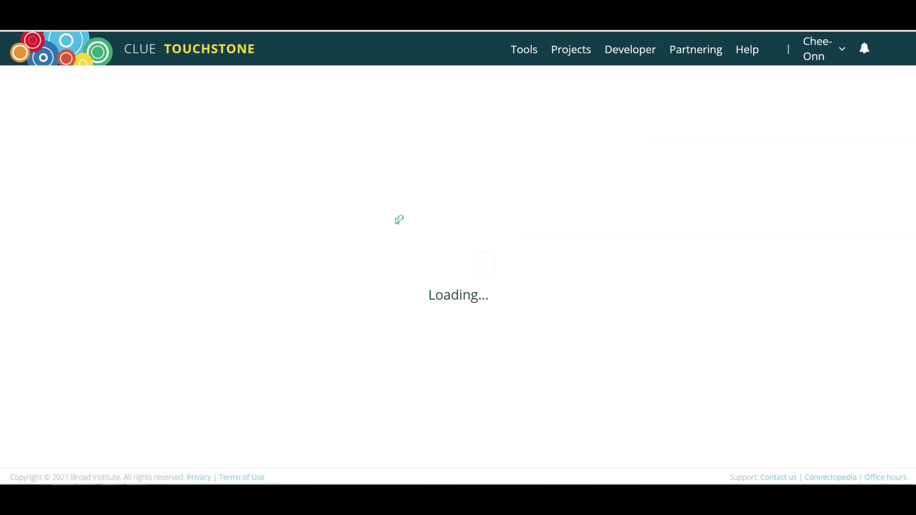
scroll(452, 211, "down", 1)
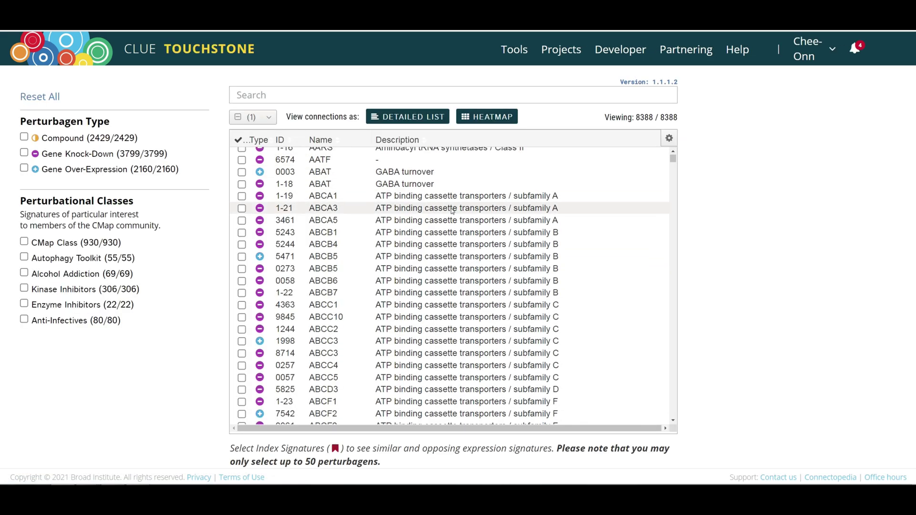
scroll(452, 211, "down", 5)
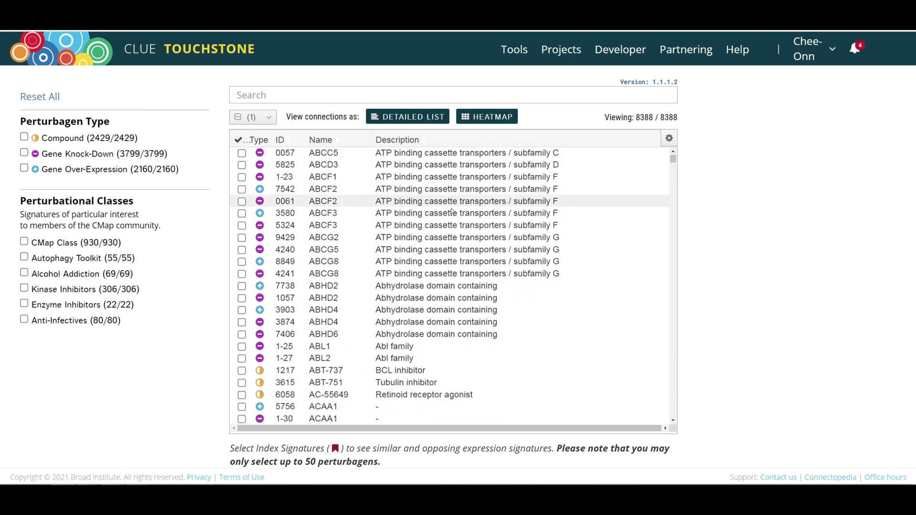
scroll(452, 211, "down", 6)
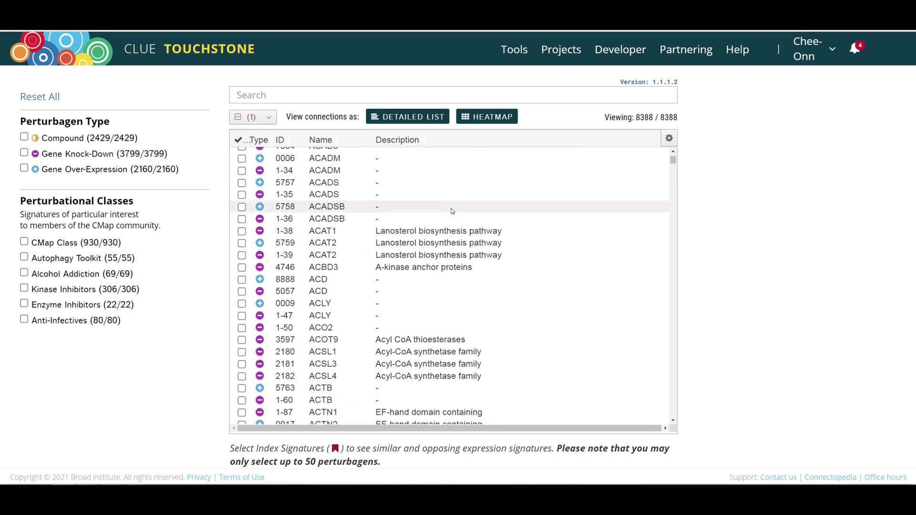
scroll(452, 210, "down", 5)
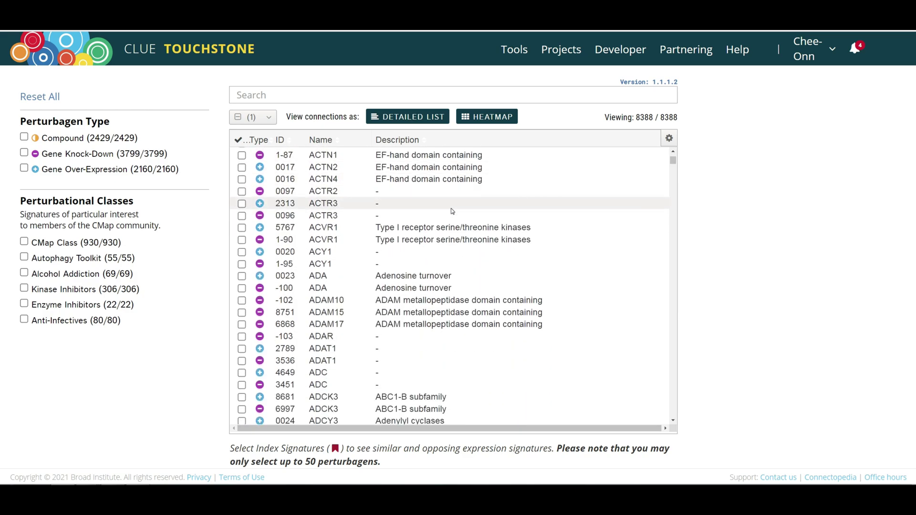
scroll(452, 211, "down", 6)
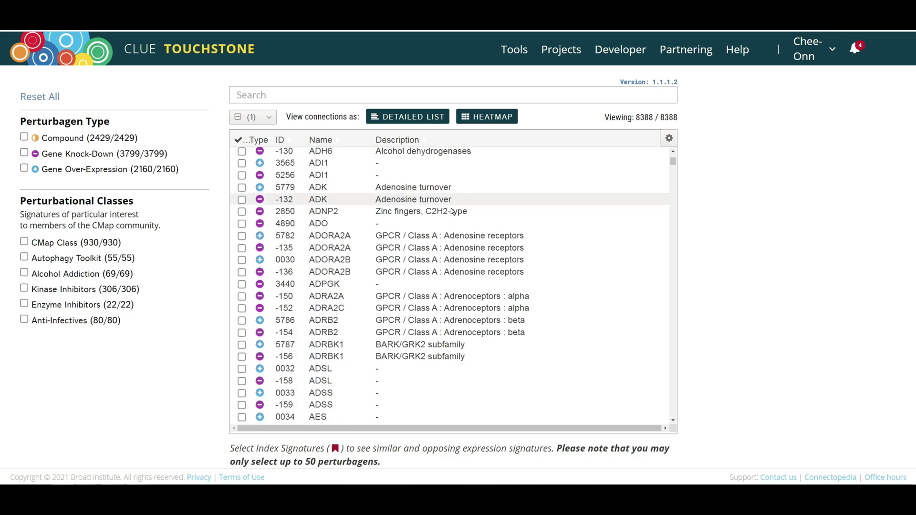
scroll(536, 202, "up", 6)
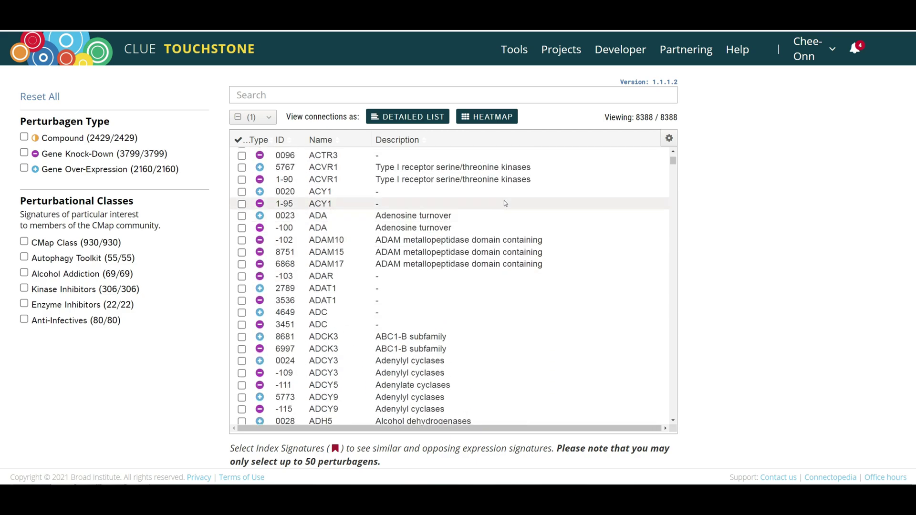
scroll(671, 159, "up", 8)
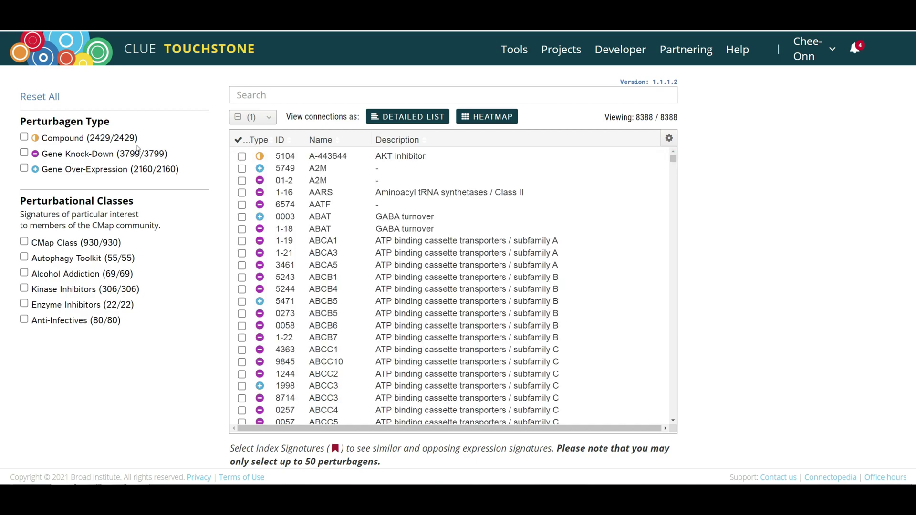
Step: Filter Touchstone to compound perturbagens, browse them, then remove the filter
left_click(24, 137)
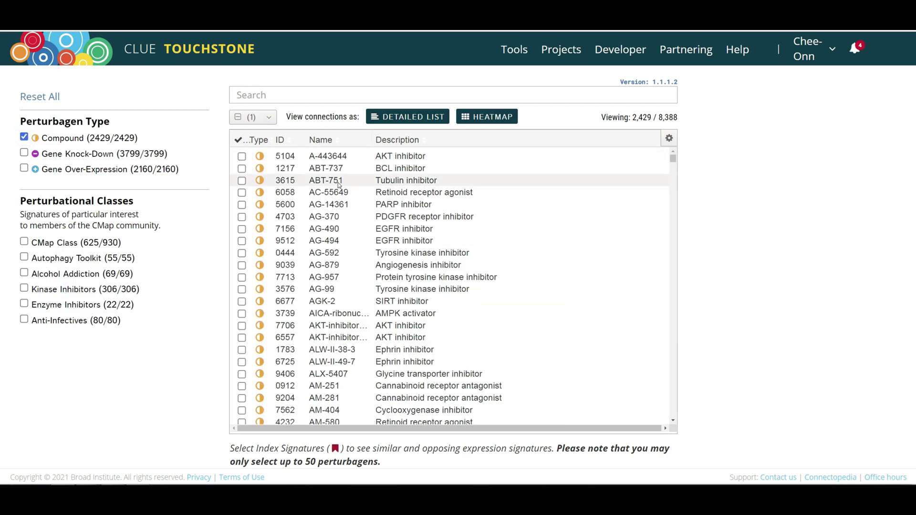
scroll(333, 183, "down", 5)
scroll(339, 185, "down", 5)
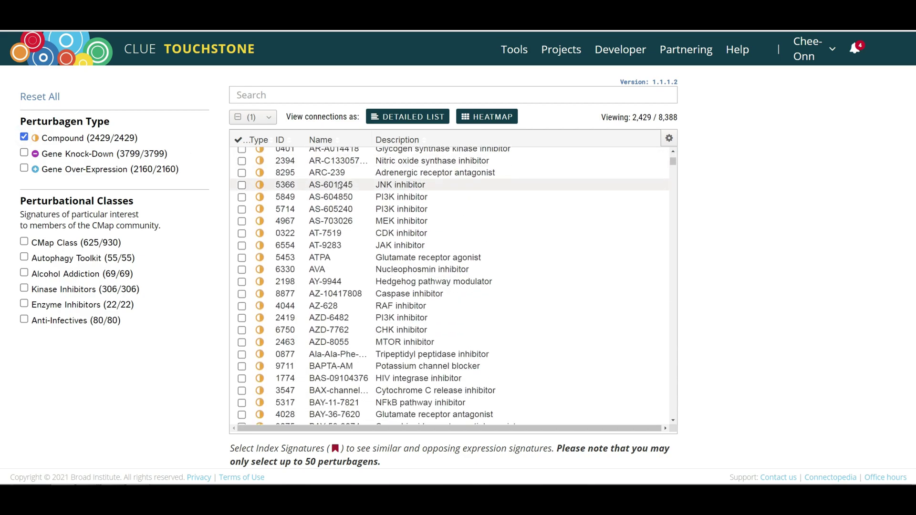
scroll(338, 186, "up", 5)
scroll(339, 186, "up", 2)
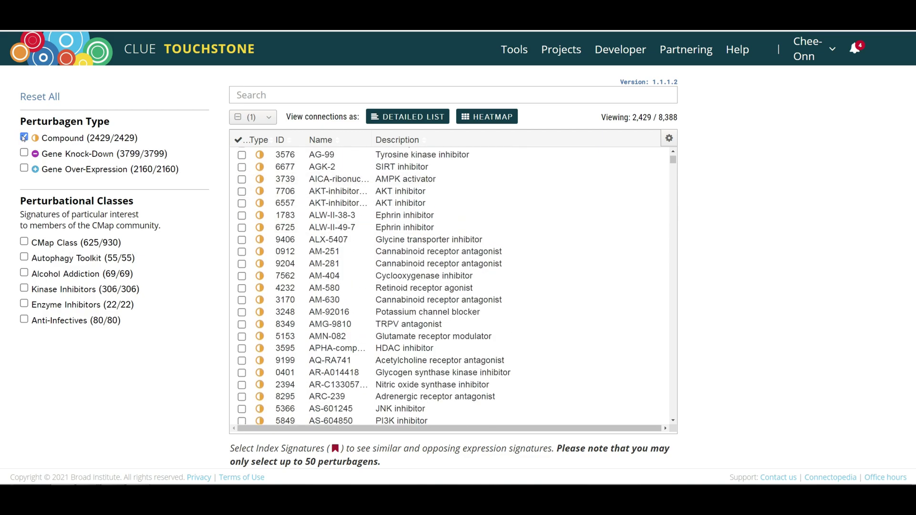
left_click(24, 138)
Step: Filter to gene knock-down perturbagens, browse them, then clear that filter
left_click(24, 153)
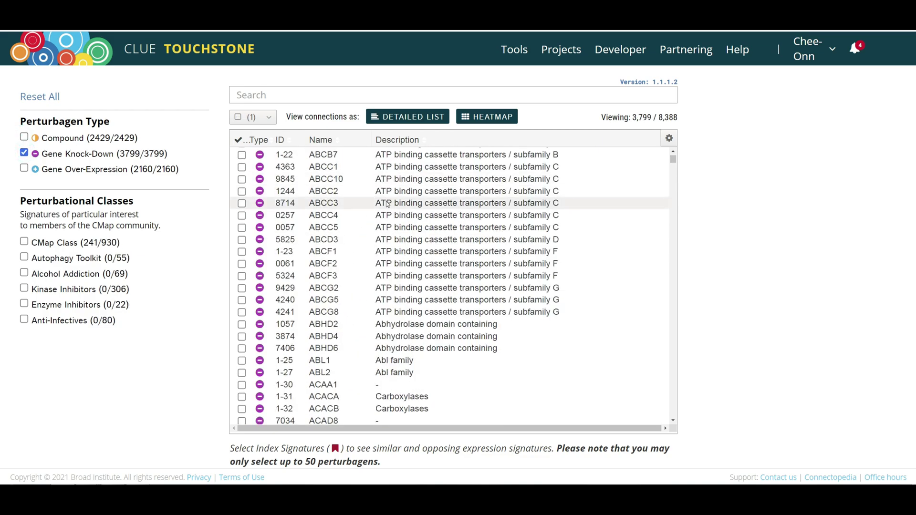
scroll(387, 206, "down", 5)
scroll(387, 206, "down", 12)
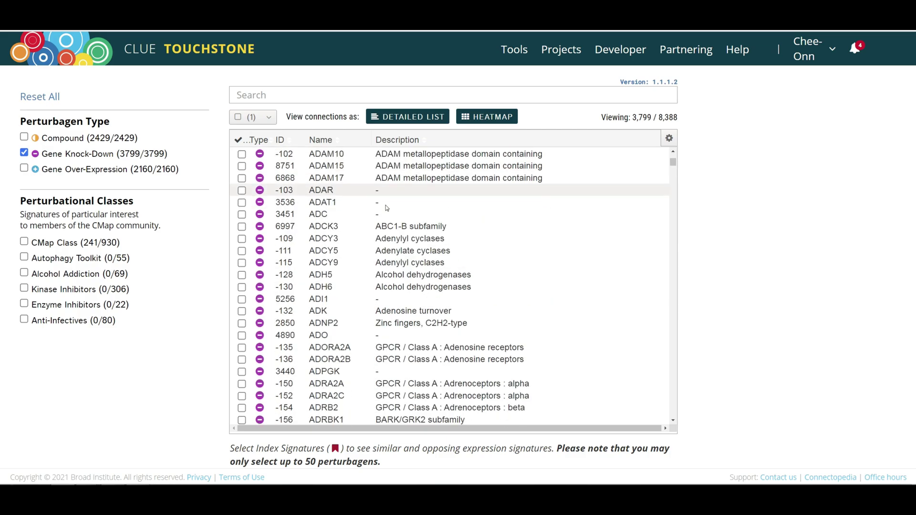
mouse_move(672, 163)
left_mouse_down()
mouse_move(672, 205)
mouse_move(672, 158)
left_mouse_up()
left_click(23, 154)
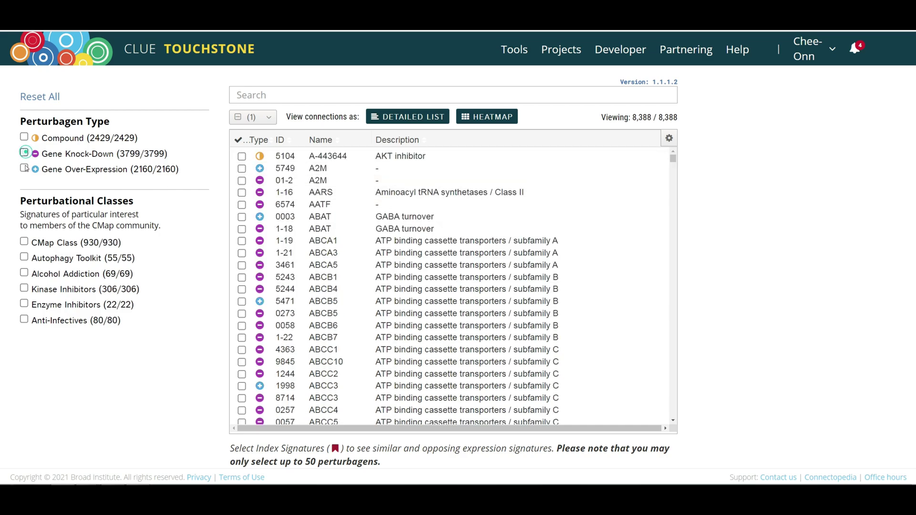
Step: Filter to gene over-expression perturbagens, browse them, then clear that filter
left_click(24, 169)
scroll(376, 244, "down", 8)
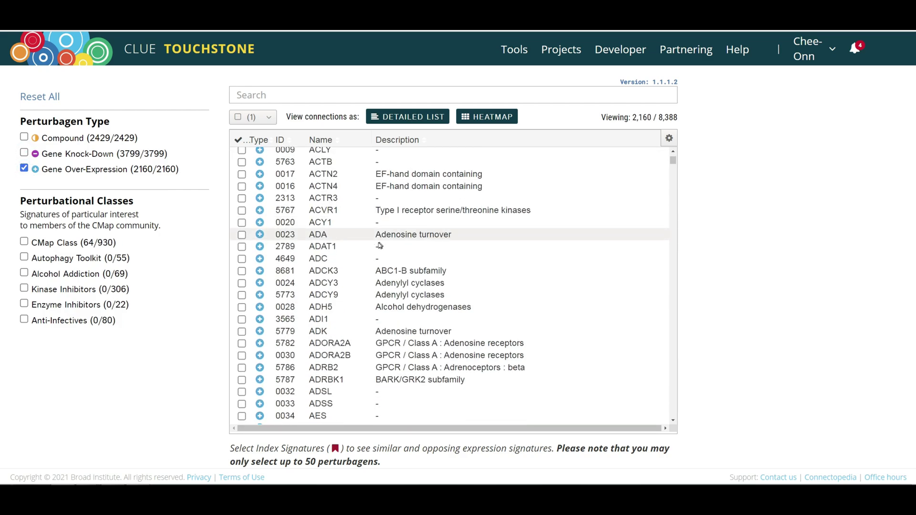
scroll(378, 245, "up", 5)
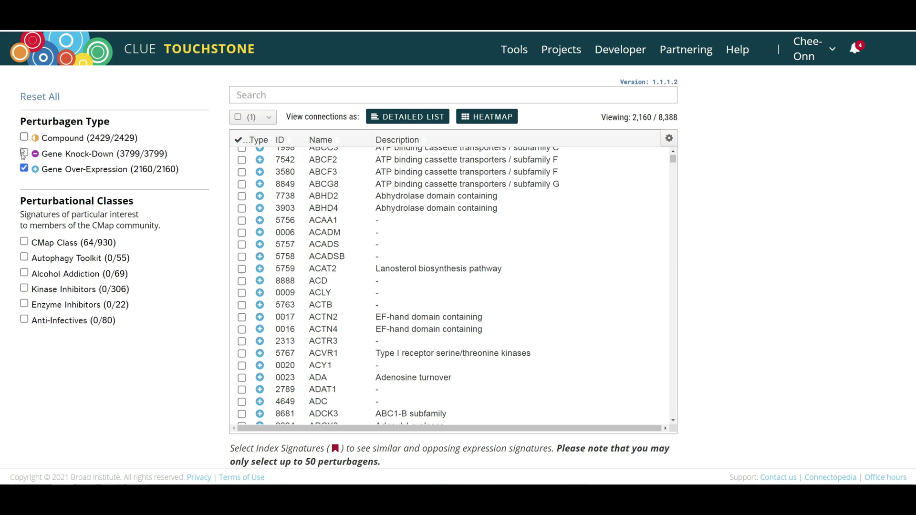
left_click(24, 168)
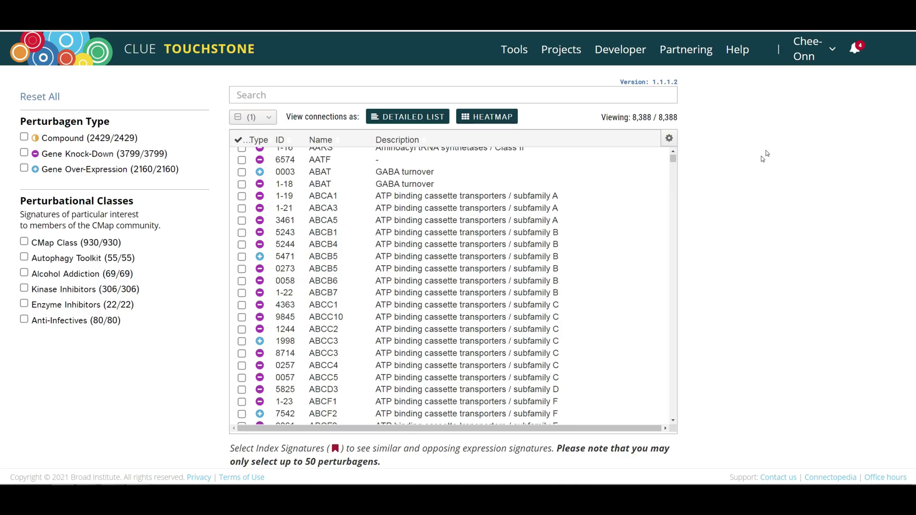
Step: Search Name: simvastatin, select its signature and open its connections as a detailed list
left_click(270, 91)
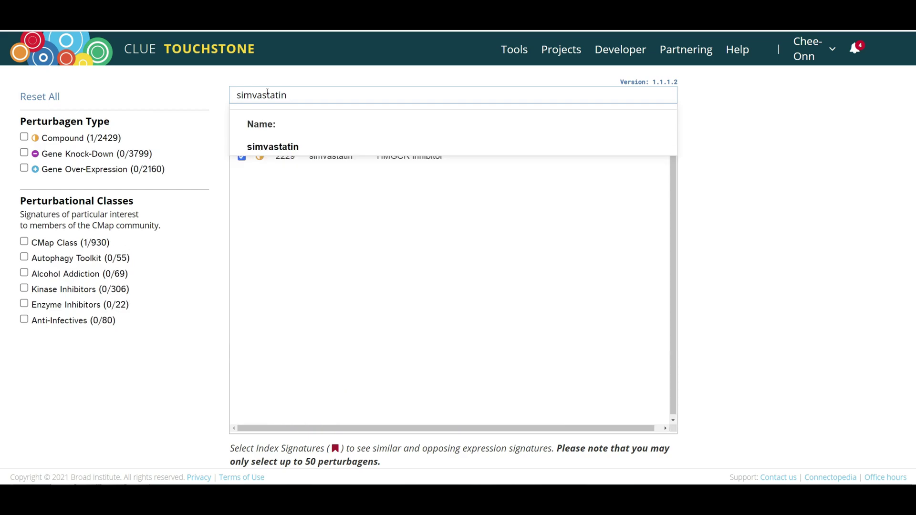
left_click(284, 146)
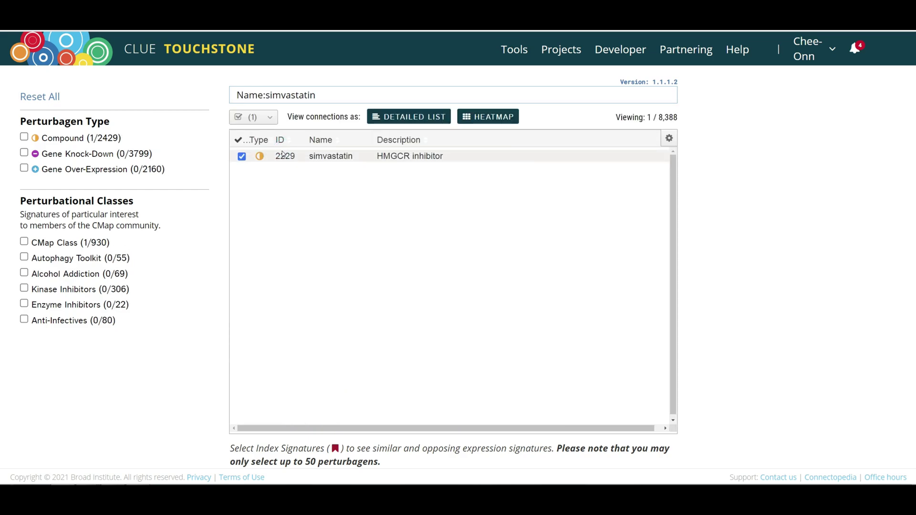
left_click(242, 156)
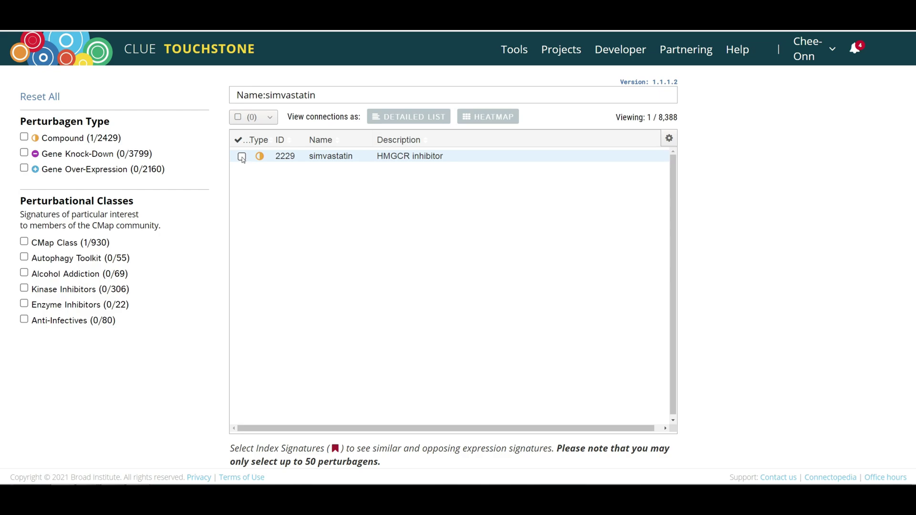
left_click(241, 157)
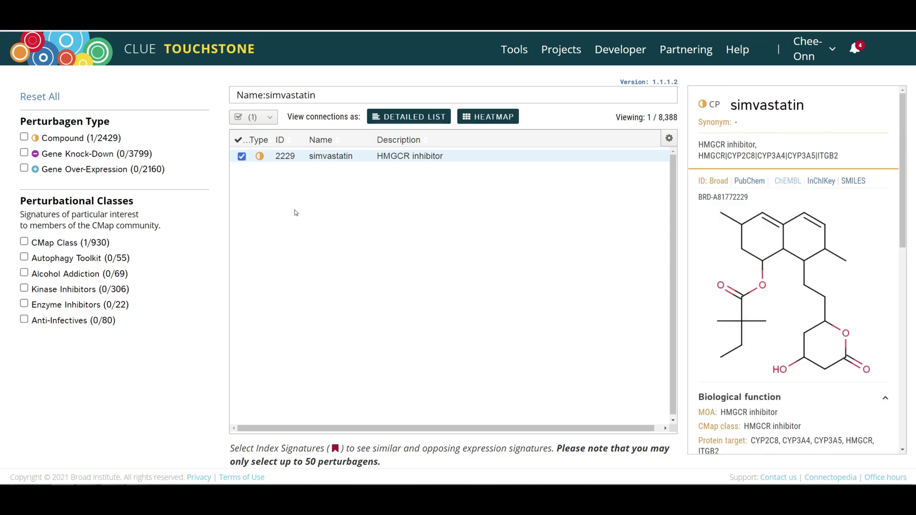
left_click(403, 116)
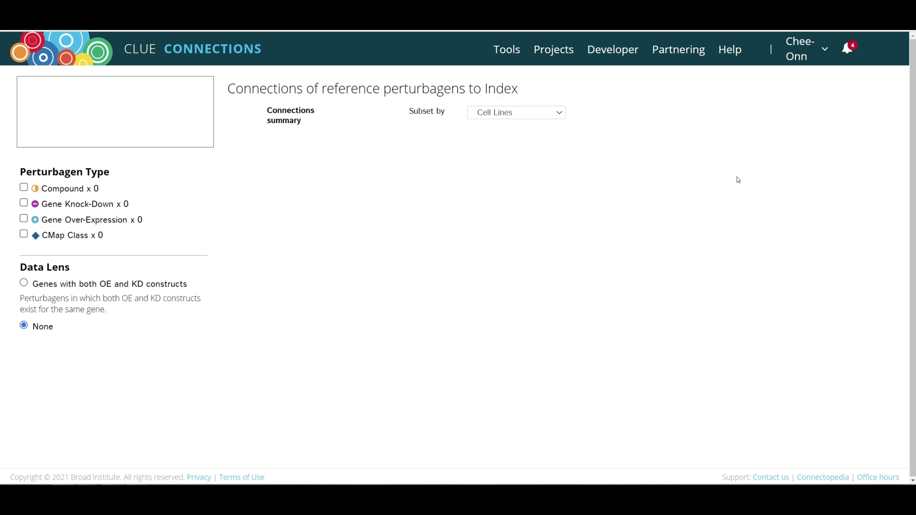
Step: Scroll through simvastatin's 8,559 ranked connections to the bottom and back to the top
scroll(739, 182, "down", 4)
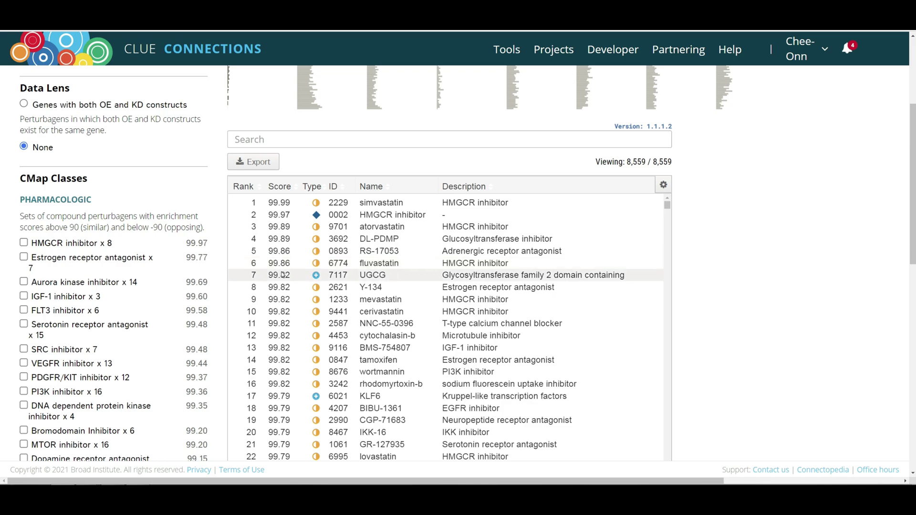
scroll(430, 286, "down", 2)
left_click(666, 204)
left_click_drag(666, 213, 662, 267)
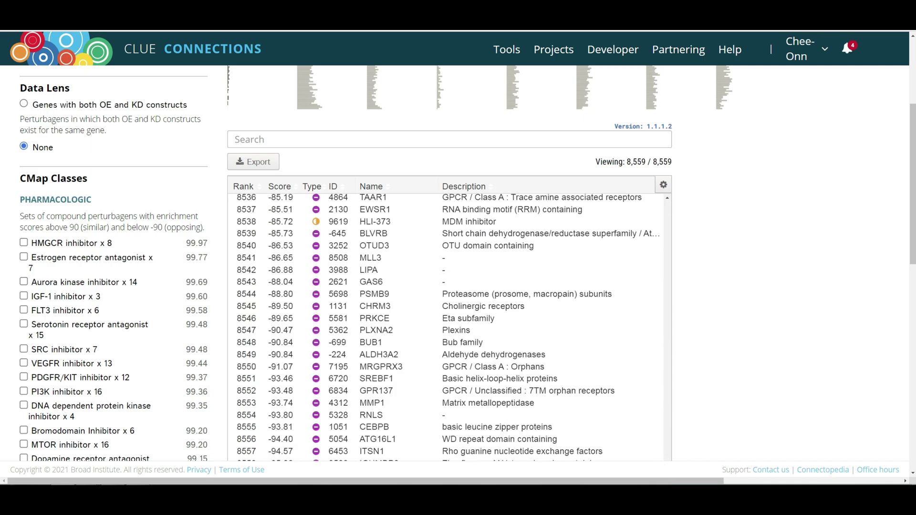
scroll(726, 389, "down", 3)
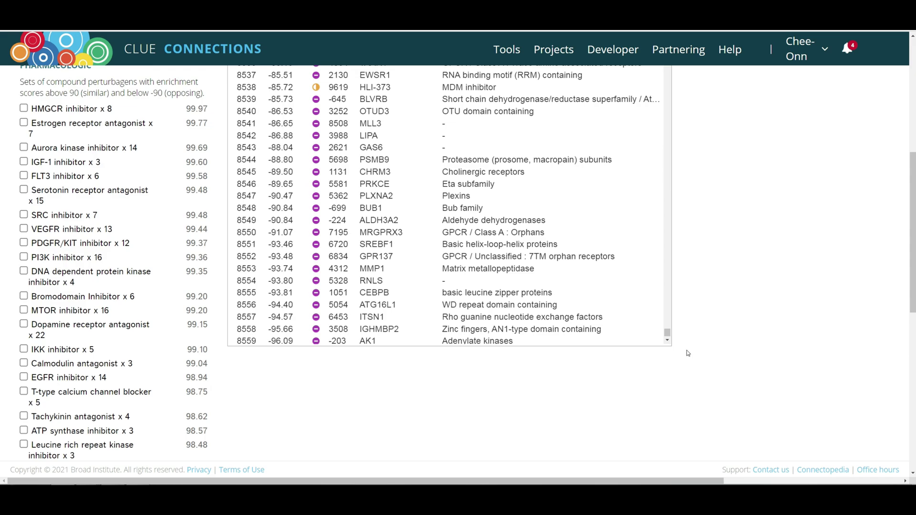
left_click_drag(668, 339, 669, 211)
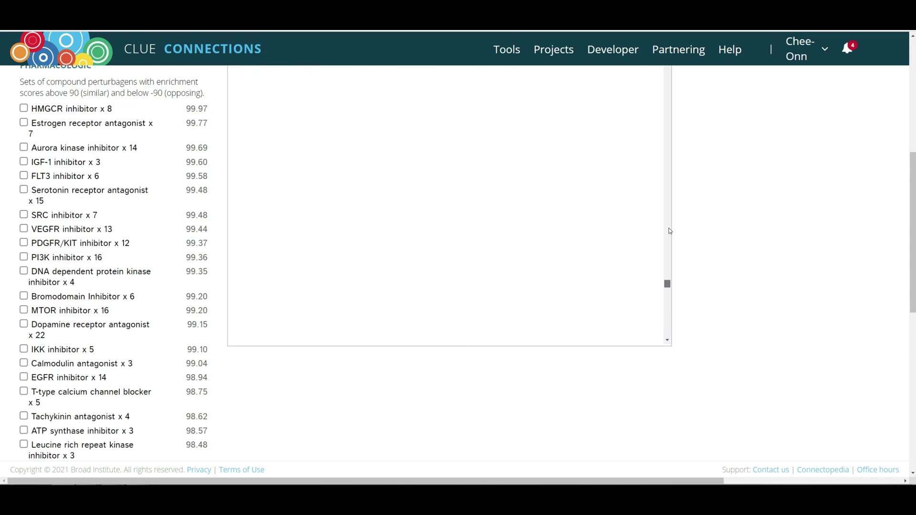
scroll(705, 283, "up", 5)
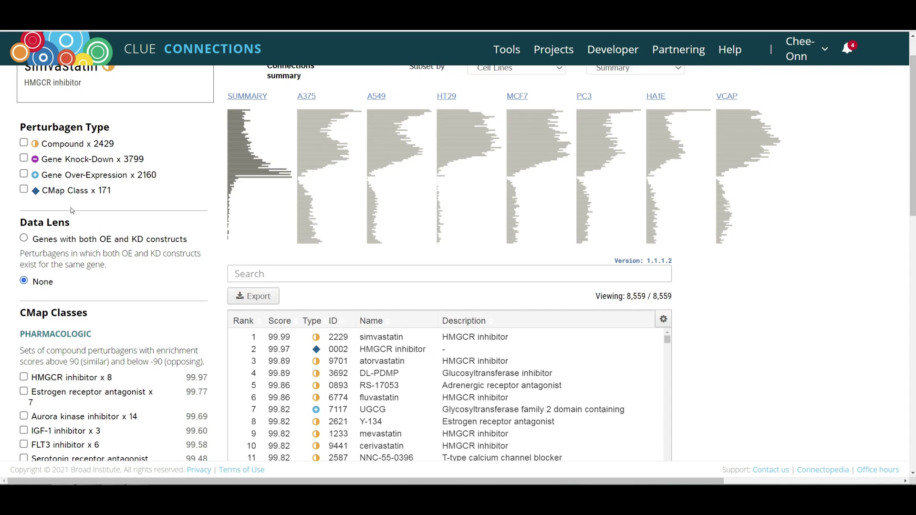
Step: Apply the Compound perturbagen-type filter and scroll through the 2,429 remaining connections
left_click(23, 143)
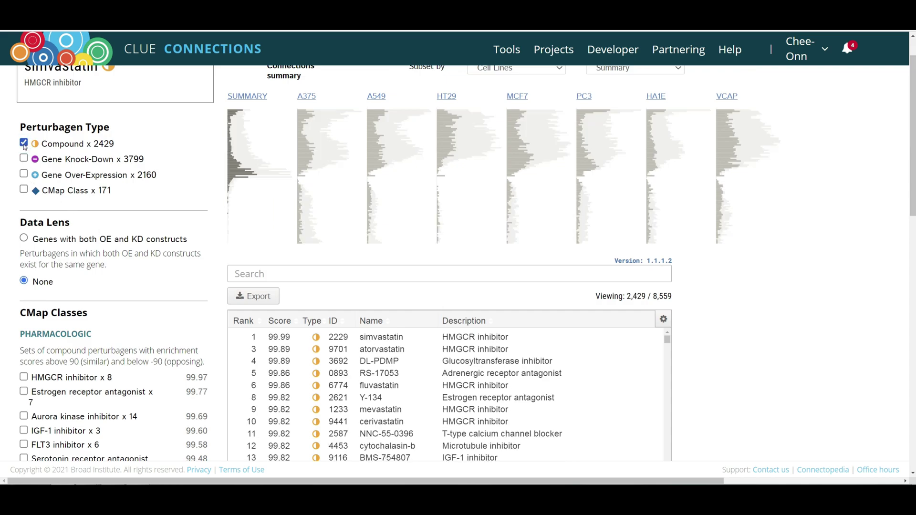
scroll(804, 265, "down", 4)
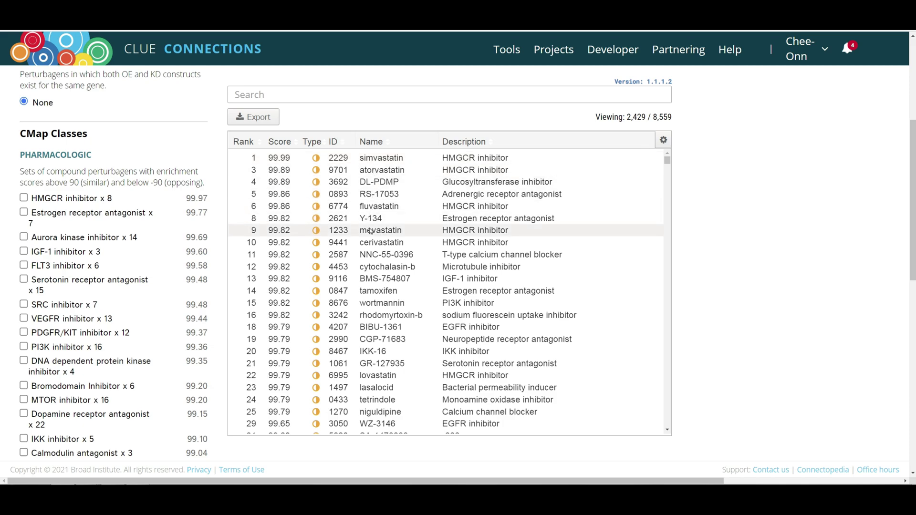
scroll(750, 145, "up", 1)
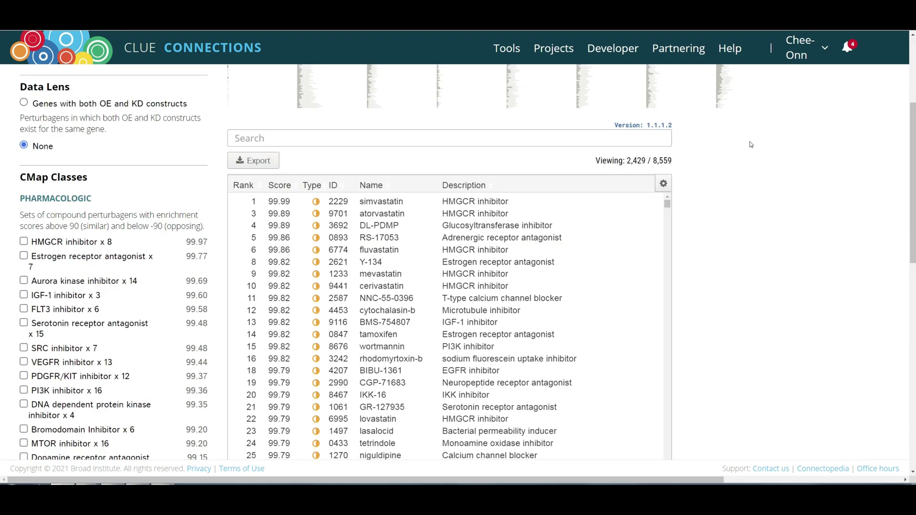
Step: Show DL-PDMP's details and scroll through its detail panel
left_click(478, 231)
left_click(478, 231)
left_click(478, 231)
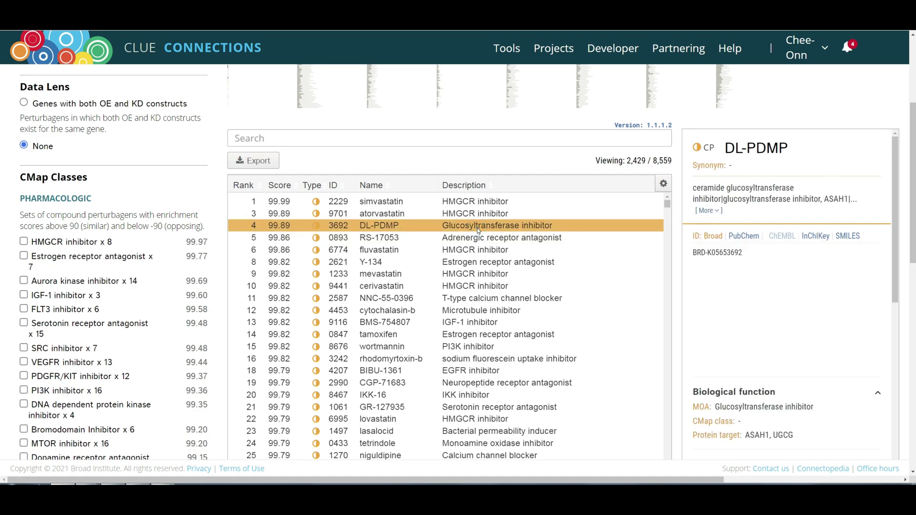
left_click_drag(895, 229, 886, 355)
scroll(480, 308, "down", 2)
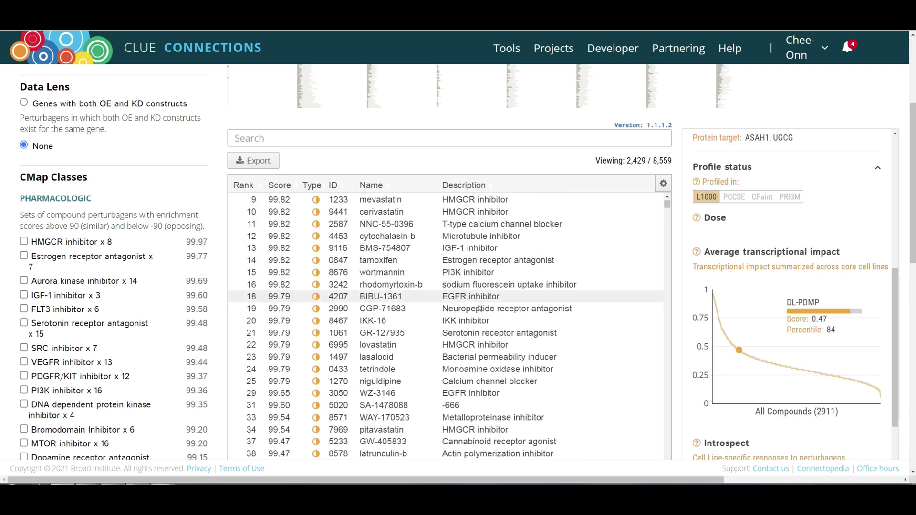
scroll(480, 308, "down", 1)
scroll(480, 308, "down", 3)
Step: Show details for rank-56 BW-B70C, including its 0.36 transcriptional impact score
left_click(457, 405)
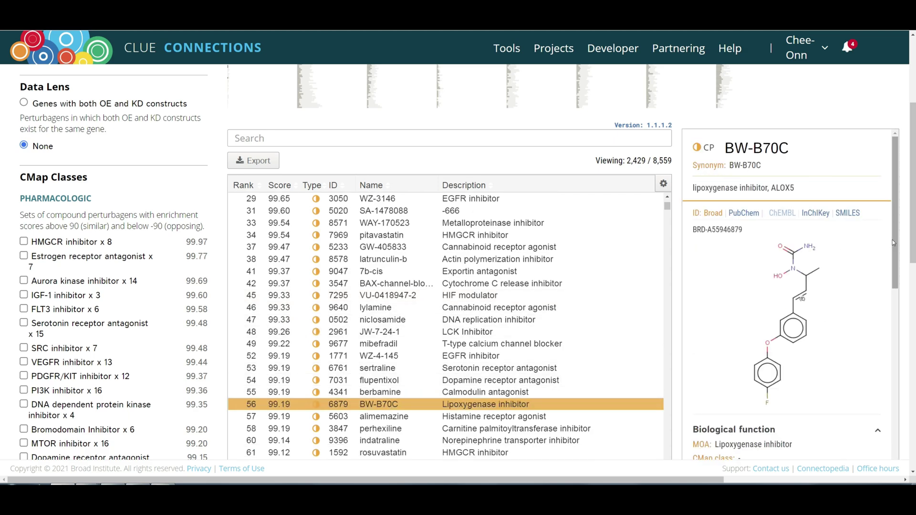
left_click_drag(892, 240, 882, 449)
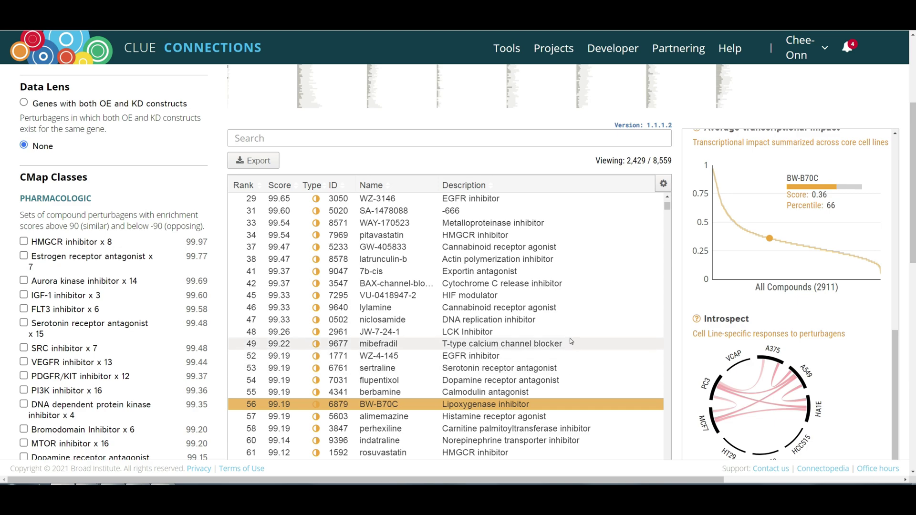
scroll(572, 332, "up", 10)
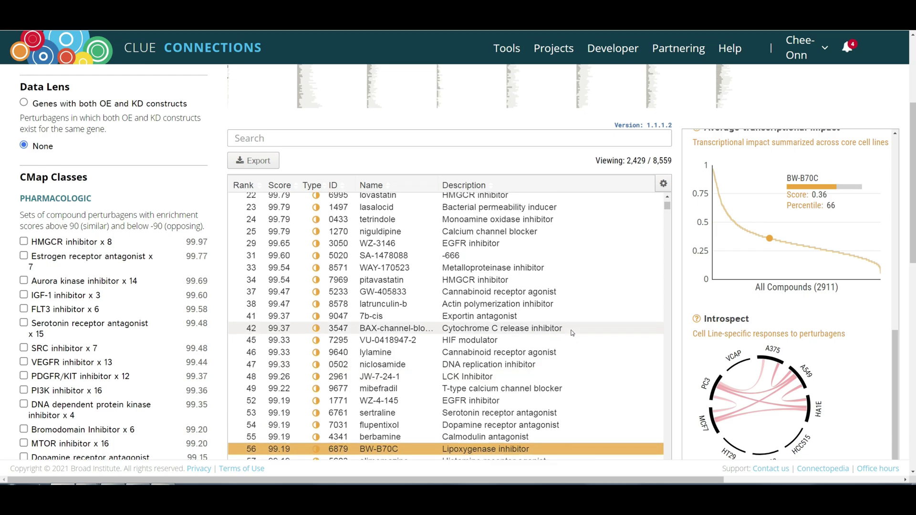